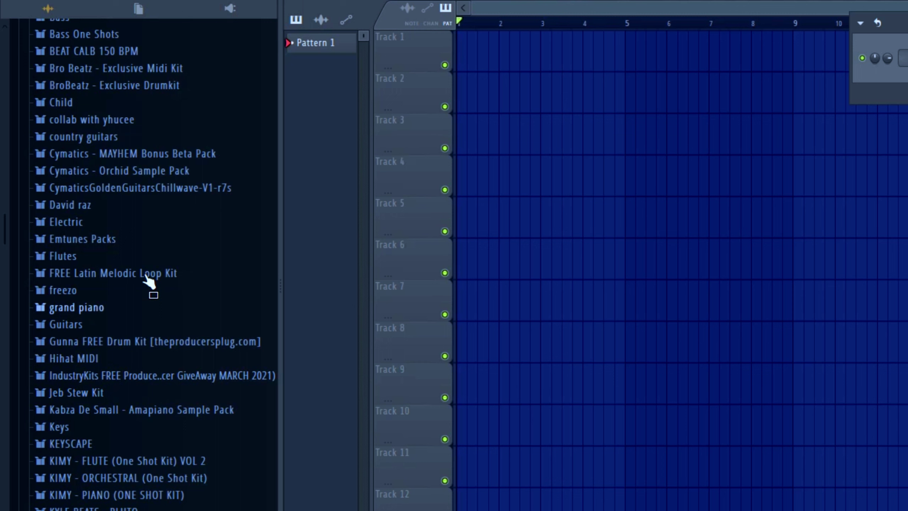
Peek into the FREE Latin Melodic Loop Kit, Flutes and Electric folders, collapsing each again.
left_click(117, 273)
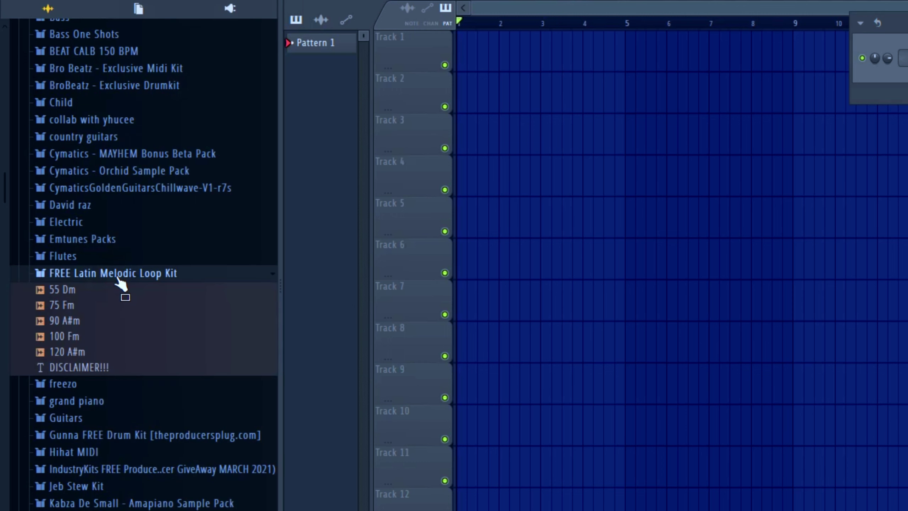
left_click(120, 270)
left_click(101, 261)
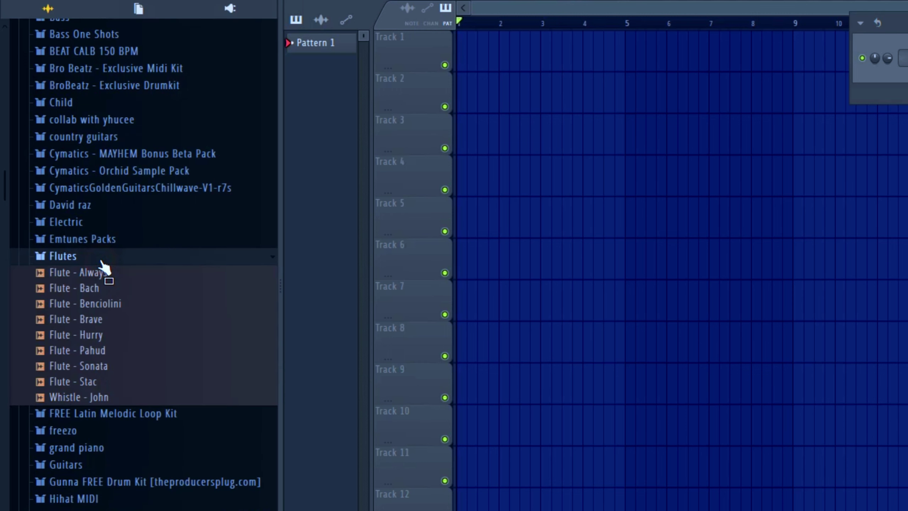
left_click(98, 258)
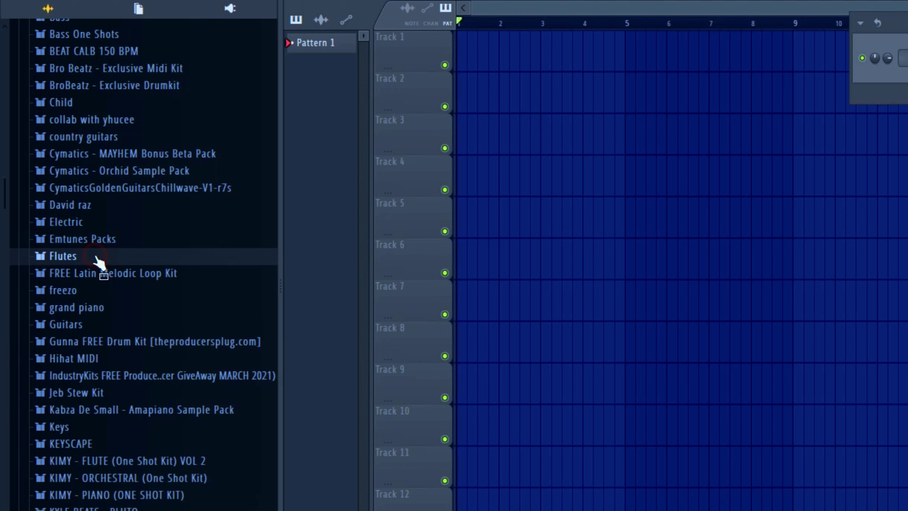
left_click(86, 221)
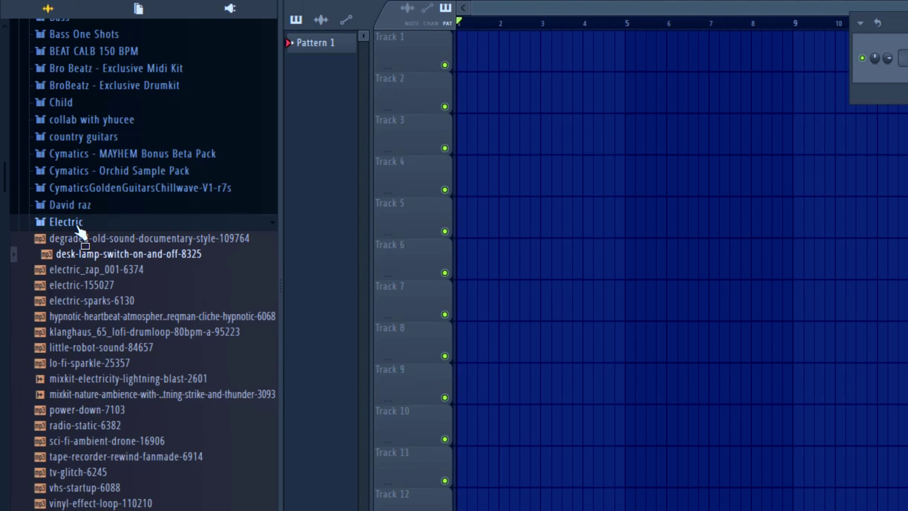
left_click(76, 223)
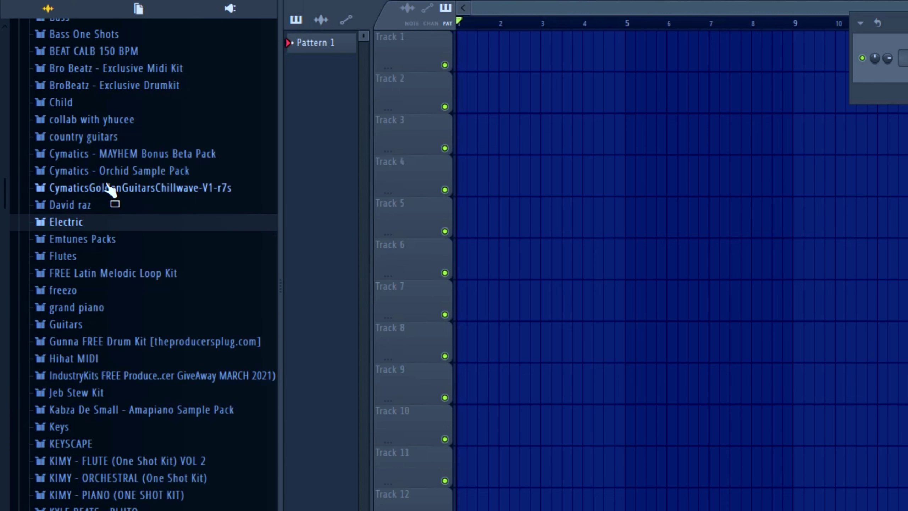
Expand Cymatics - MAYHEM Bonus Beta Pack and its Surge One Shots Collection (PREVIEW) subfolder.
left_click(107, 154)
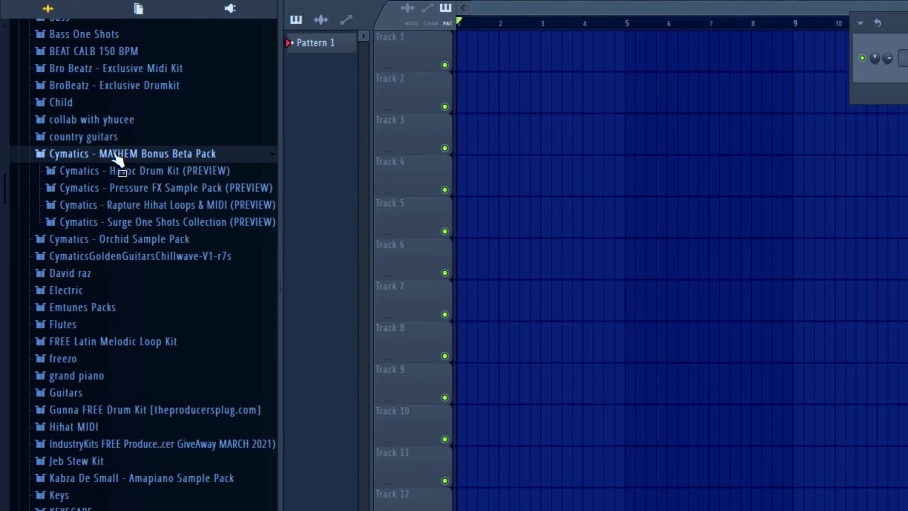
left_click(154, 223)
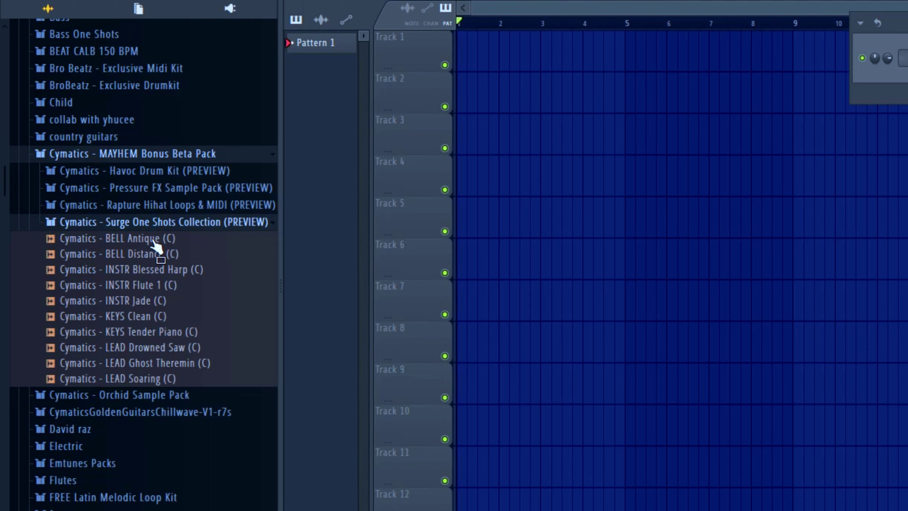
scroll(161, 320, "down", 4)
scroll(161, 320, "up", 4)
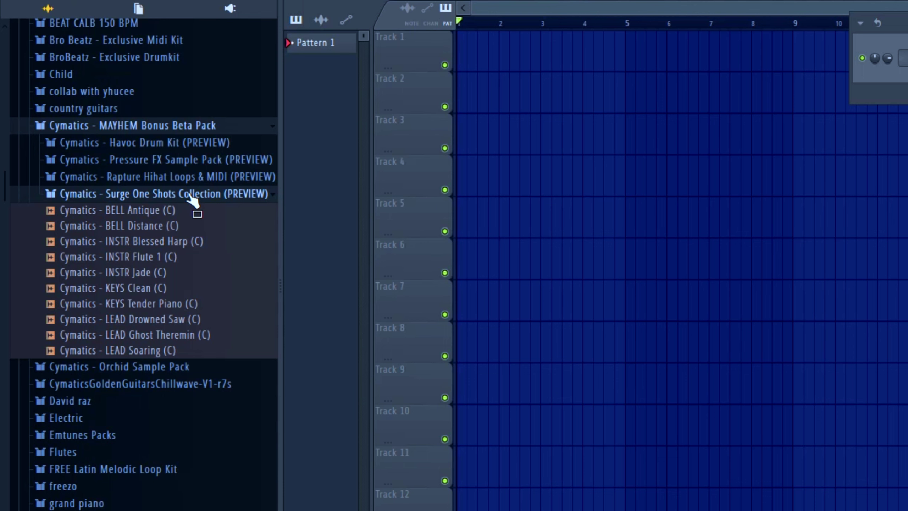
Narrow the browser and preview BELL Antique, BELL Distance, Blessed Harp, Flute 1 and Jade one-shots.
left_click_drag(279, 226, 169, 253)
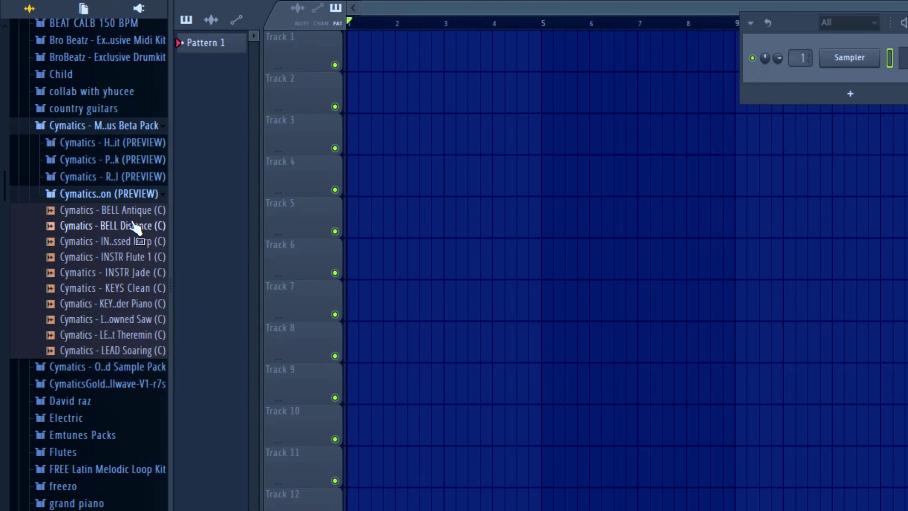
left_click_drag(135, 214, 135, 217)
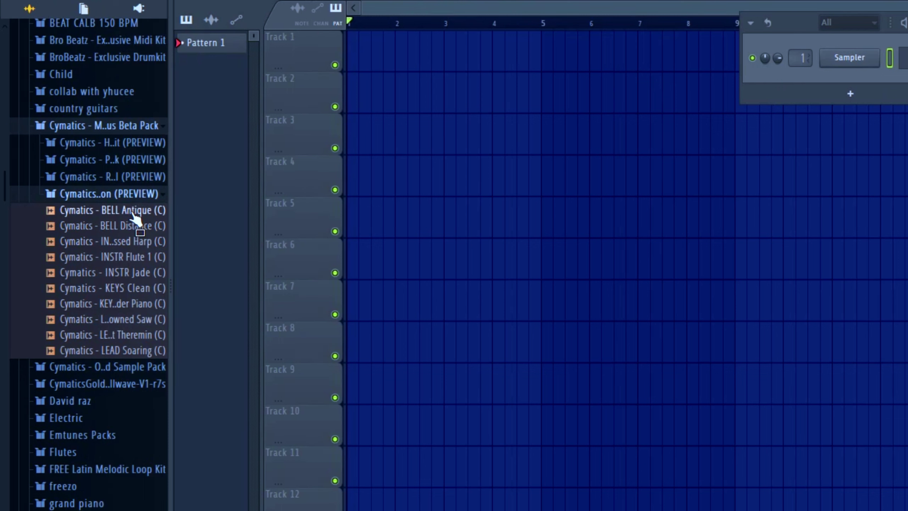
mouse_move(132, 213)
left_mouse_down()
mouse_move(159, 218)
mouse_move(134, 217)
left_mouse_up()
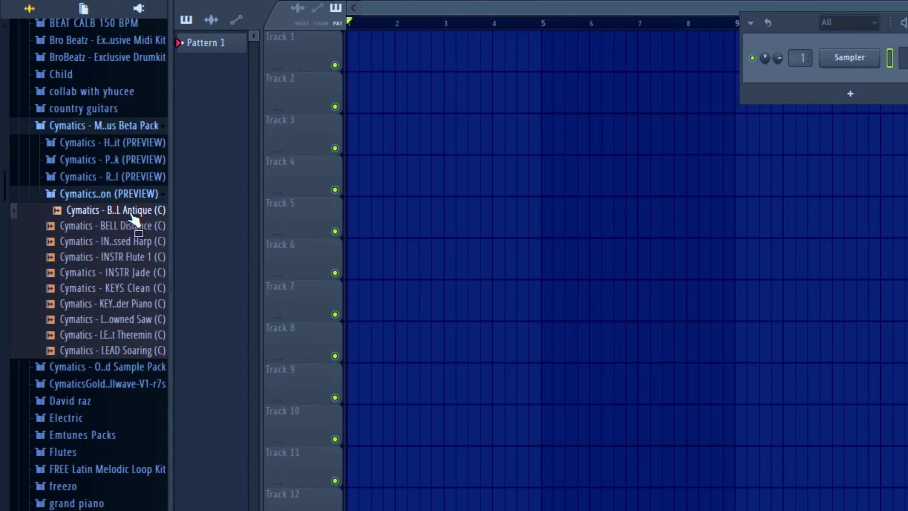
left_click(126, 226)
left_click(125, 242)
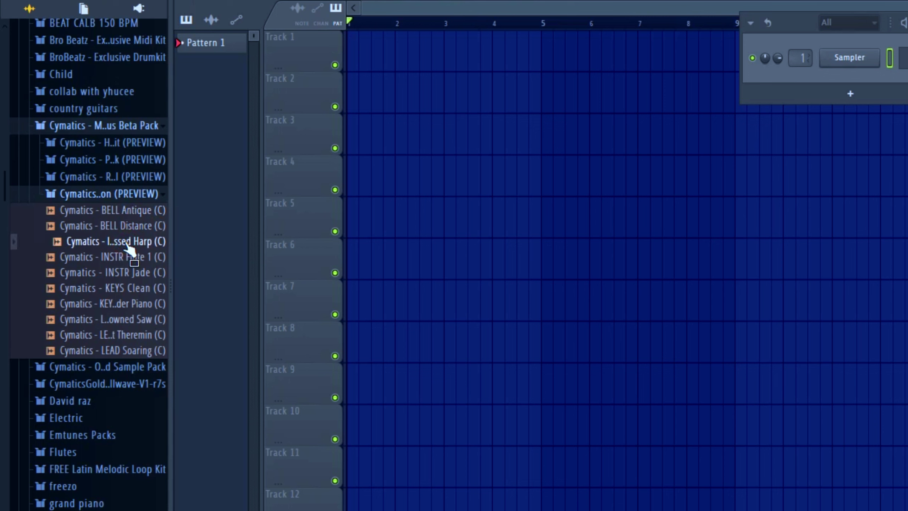
left_click_drag(129, 256, 130, 276)
left_click(127, 272)
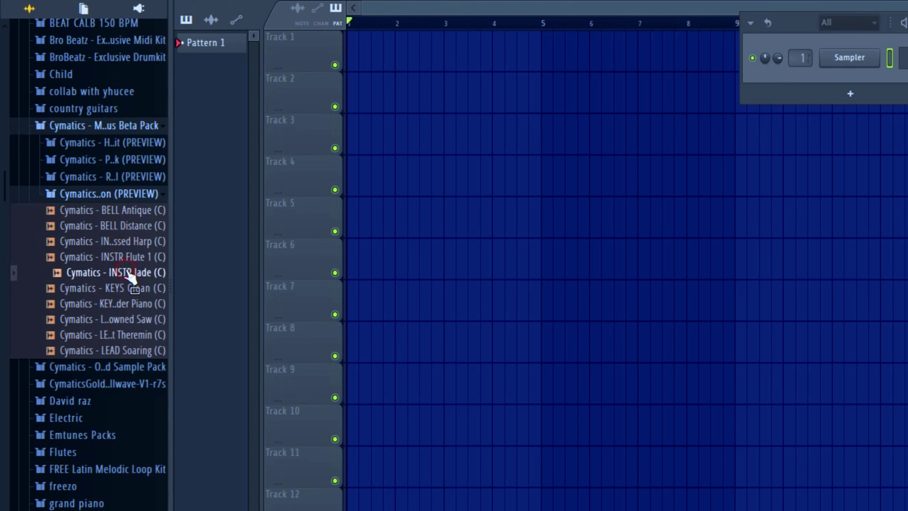
Preview the KEYS and LEAD one-shots, then load LEAD Soaring onto the Sampler channel.
left_click(127, 288)
left_click(142, 304)
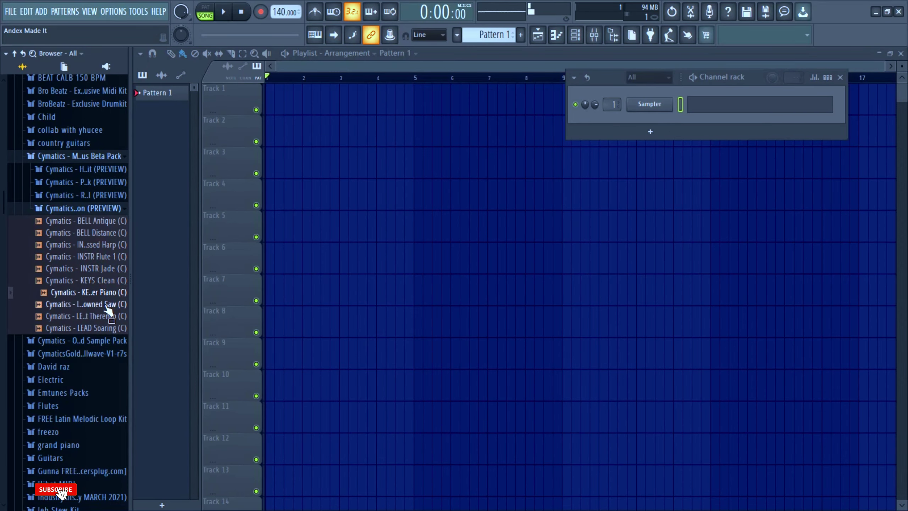
left_click(111, 304)
left_click(104, 316)
left_click(101, 328)
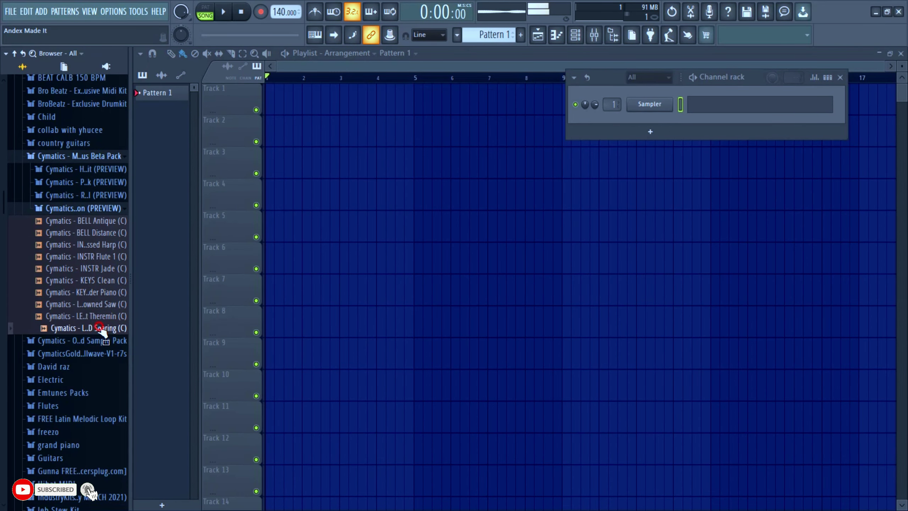
left_click_drag(101, 329, 627, 114)
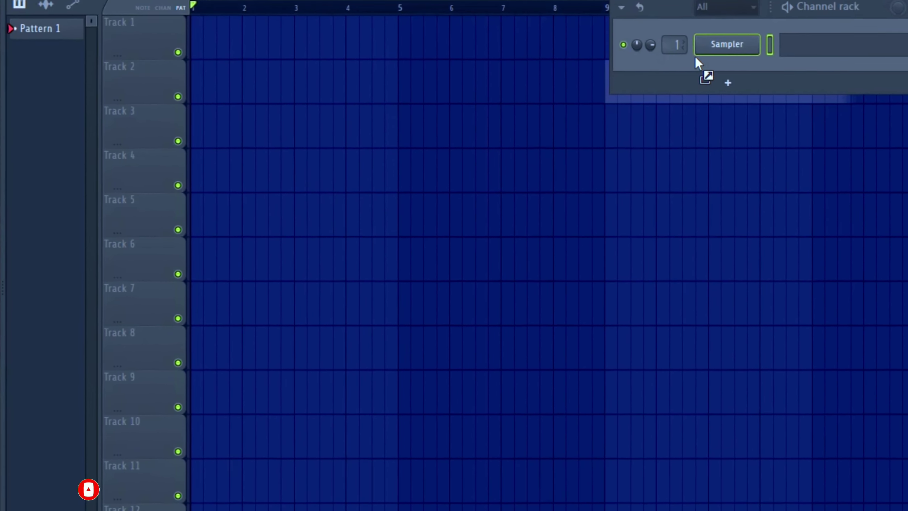
left_click_drag(695, 55, 721, 44)
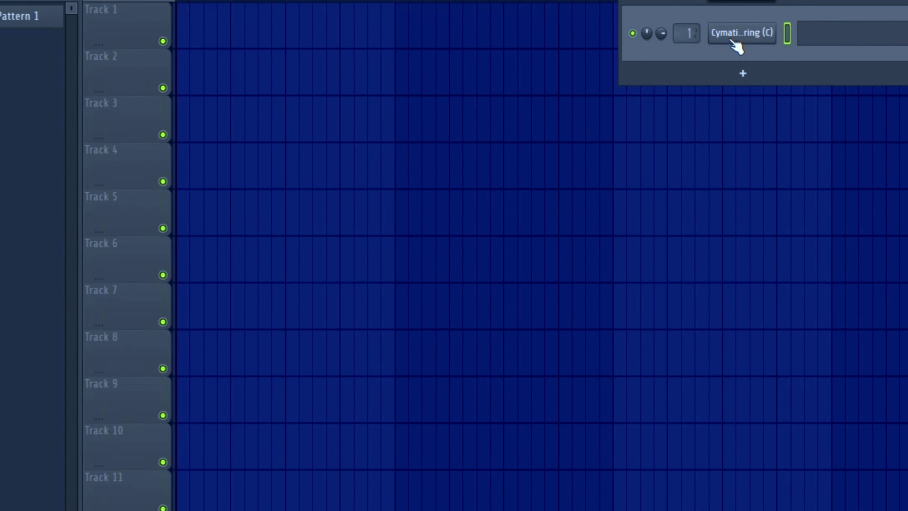
Open LEAD Soaring's Sampler settings, enable typing keyboard to piano, and audition notes with N and X.
left_click(733, 43)
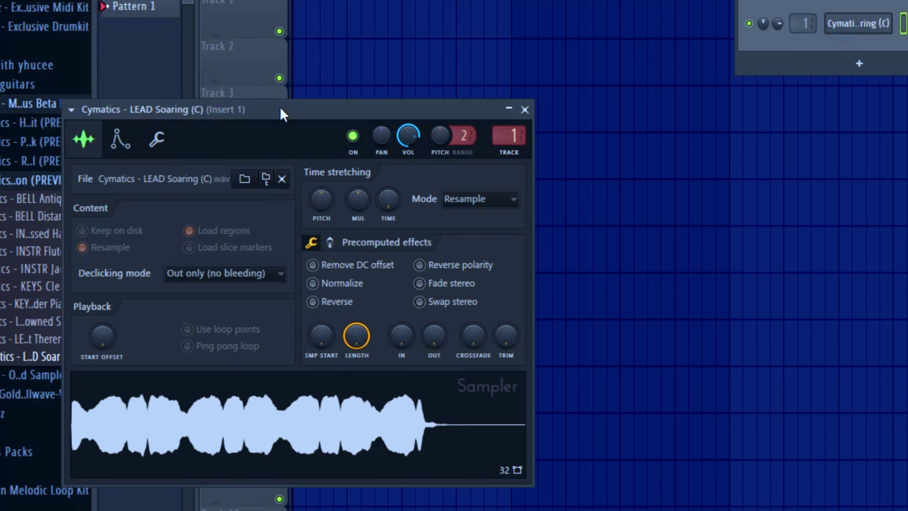
left_click_drag(285, 110, 582, 0)
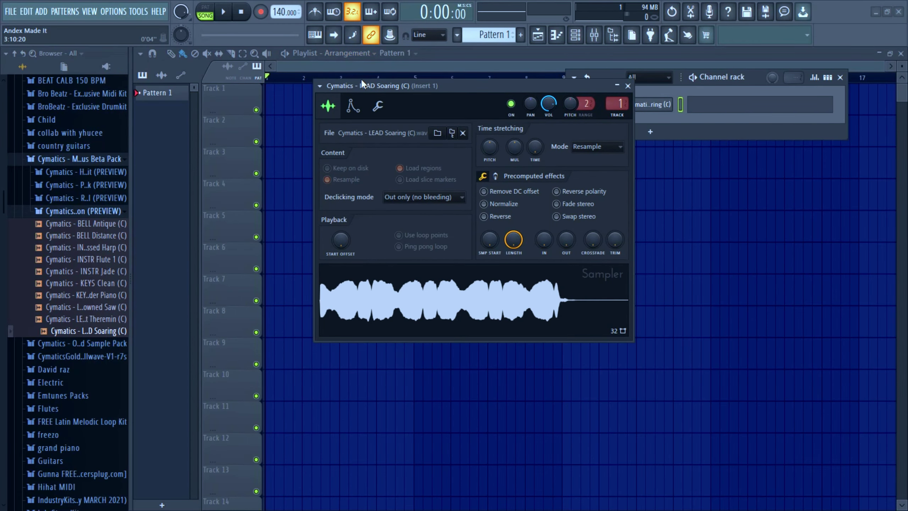
left_click(316, 36)
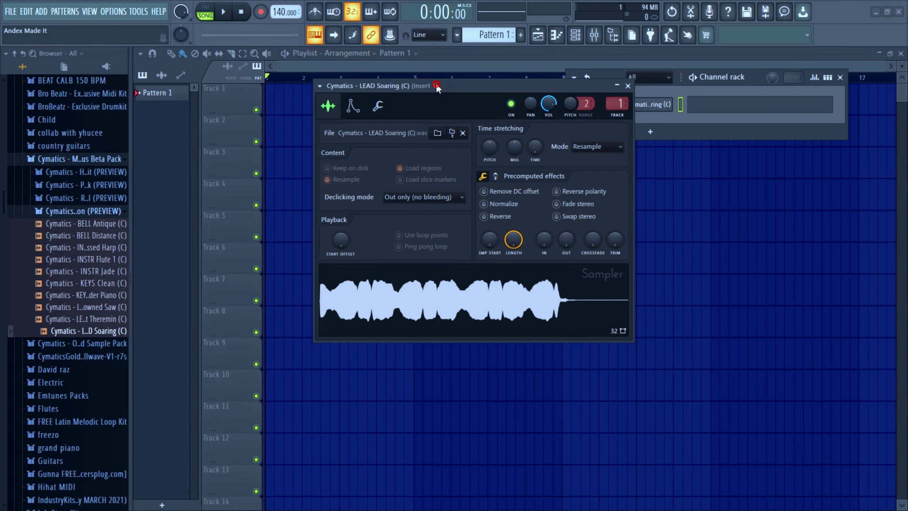
left_click_drag(437, 88, 423, 124)
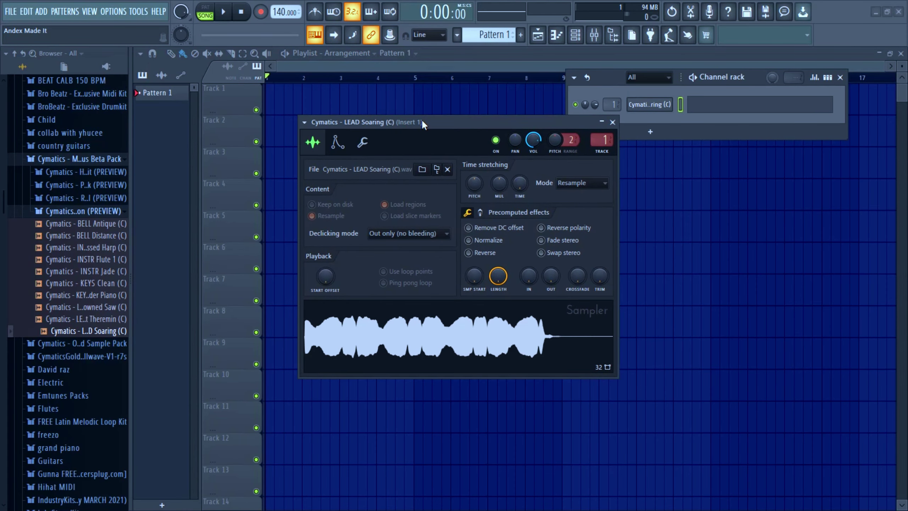
key("n")
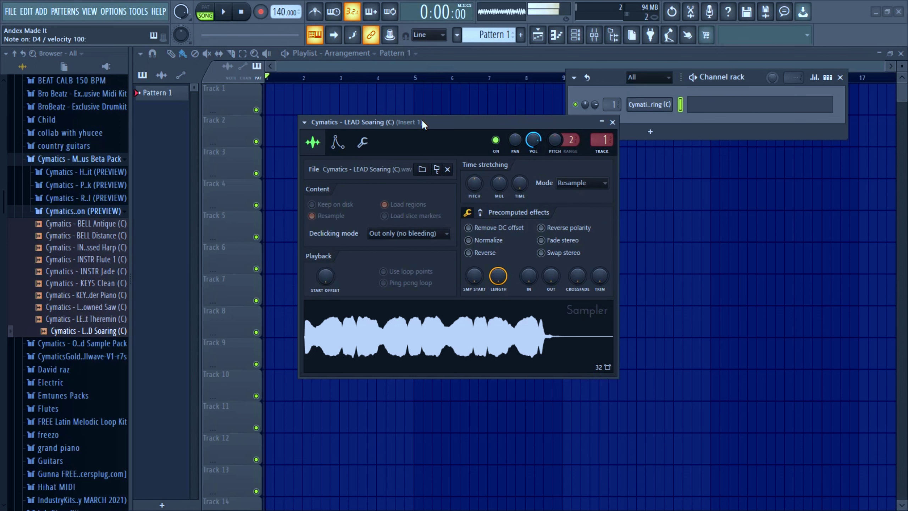
key("x")
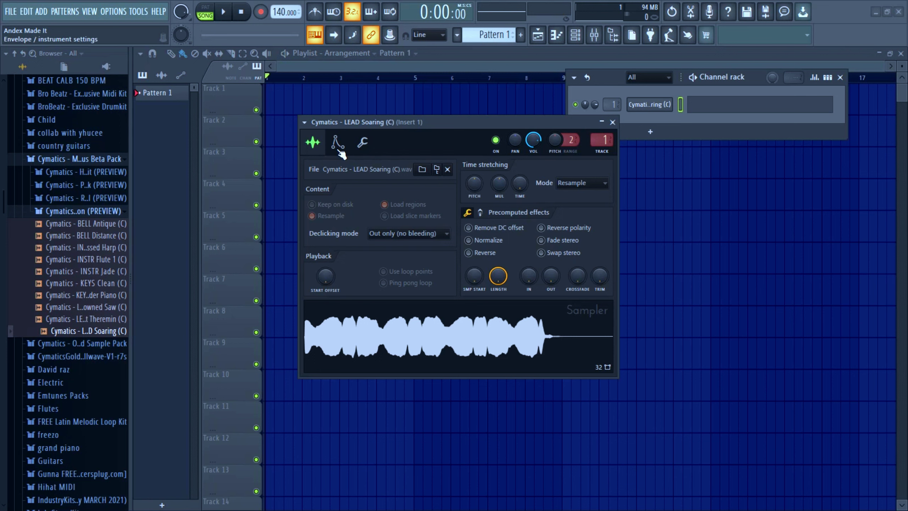
Turn on Cut self in the Miscellaneous tab, test retriggering with B and C, then view envelopes.
left_click(364, 145)
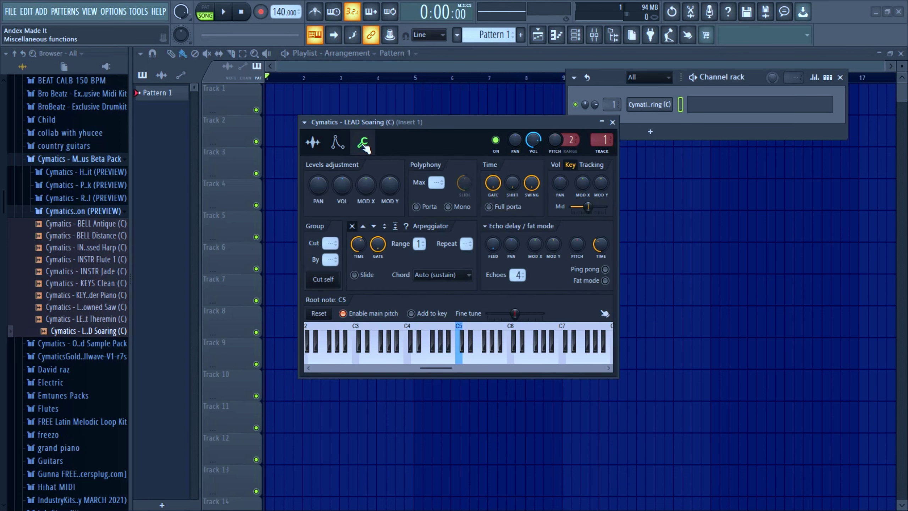
left_click(323, 279)
key("b")
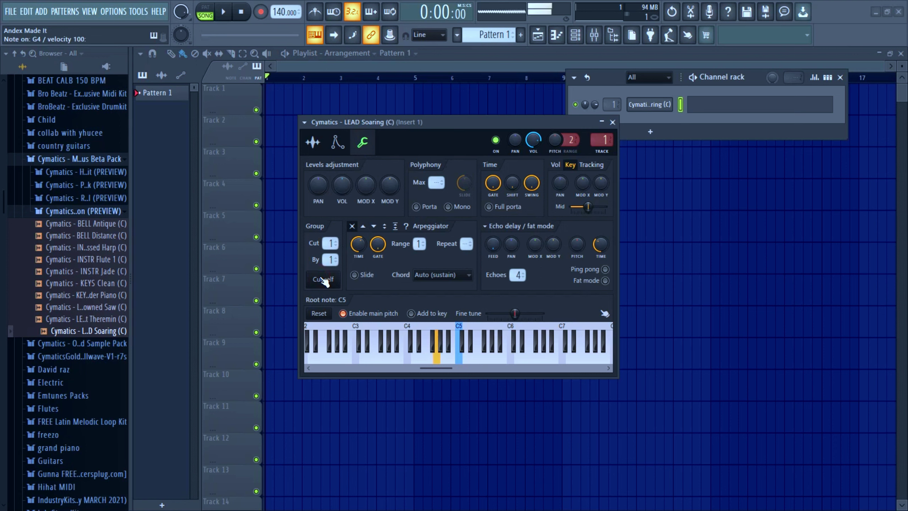
key("c")
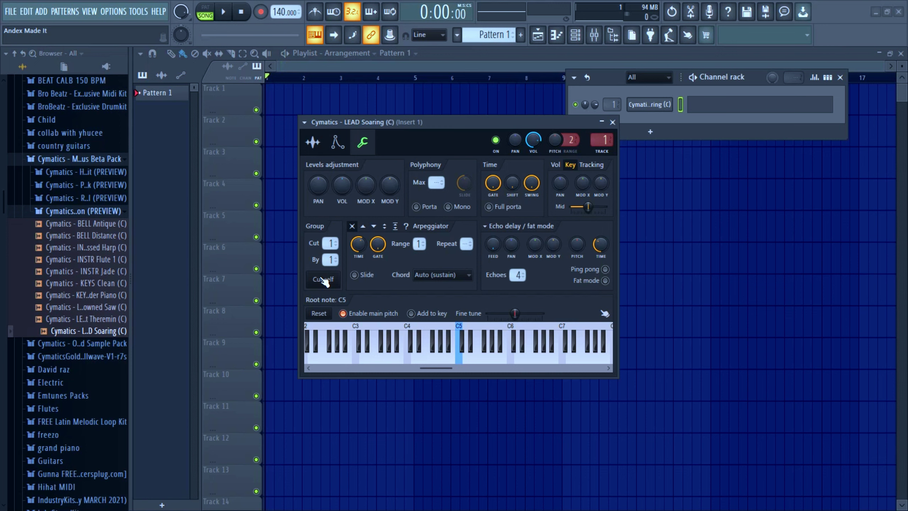
left_click(335, 145)
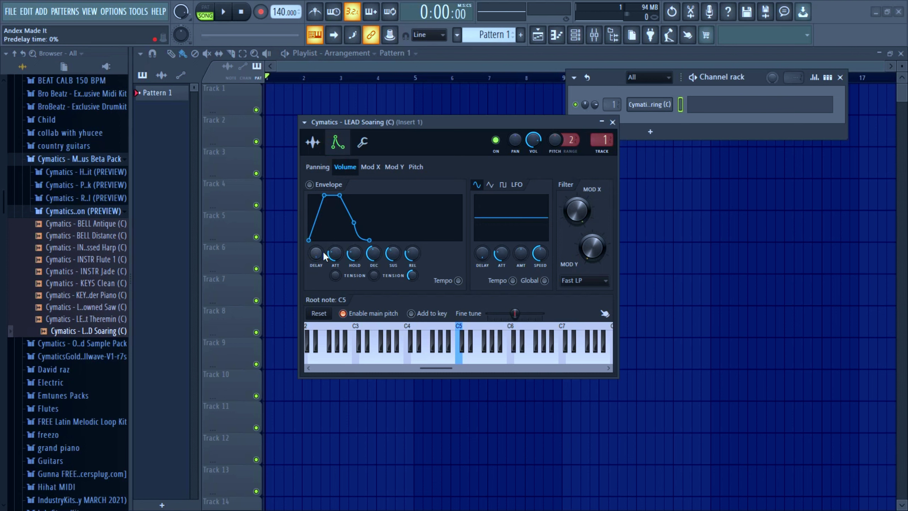
Enable the volume envelope with zero attack and audition a chord on the keyboard.
left_click_drag(334, 253, 412, 271)
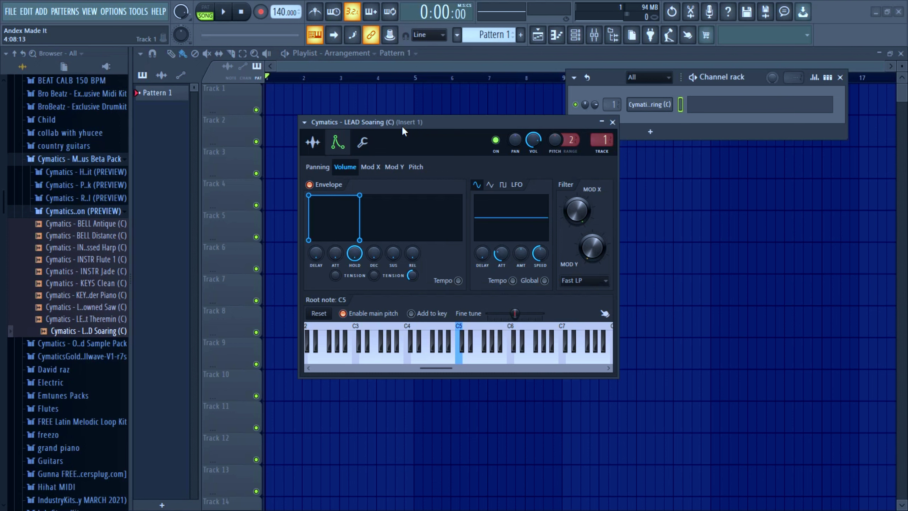
key("v")
key("n")
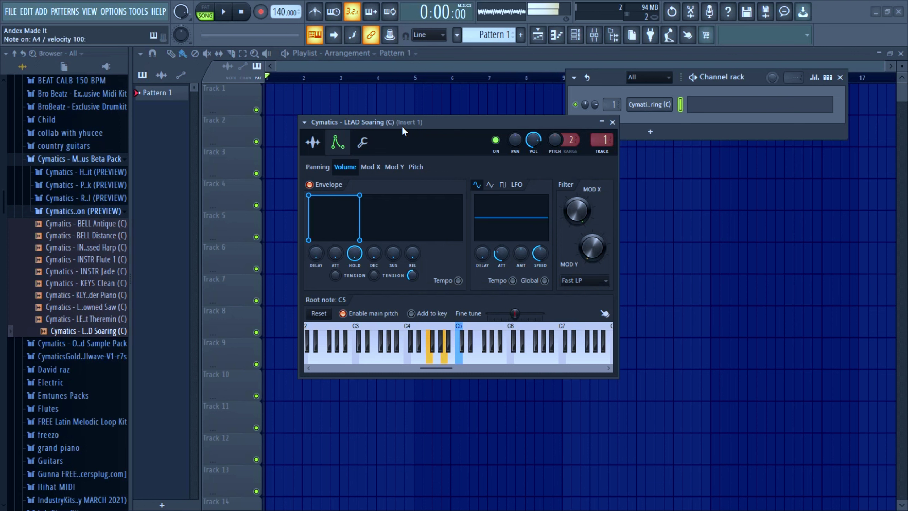
key("w")
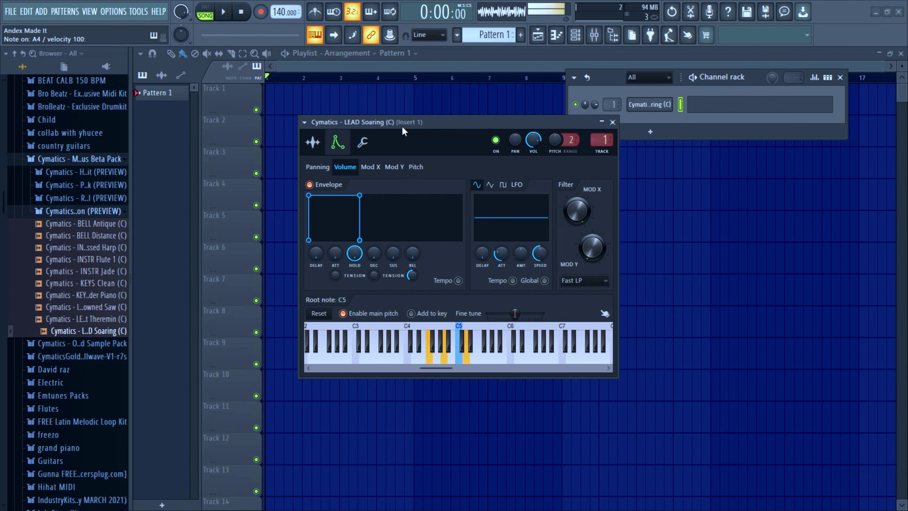
key("n")
key("q")
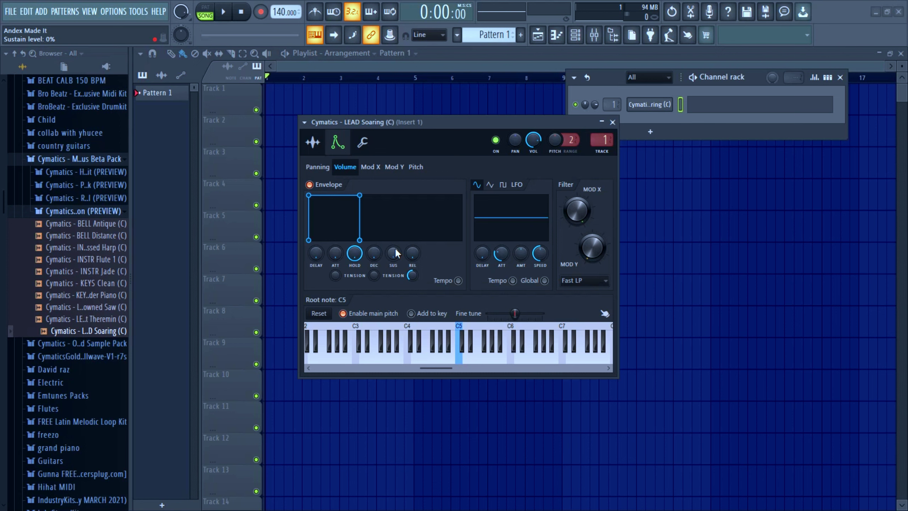
Raise envelope sustain to 23%, check playback, set release to 0, and return to the sample page.
left_click_drag(395, 247, 412, 229)
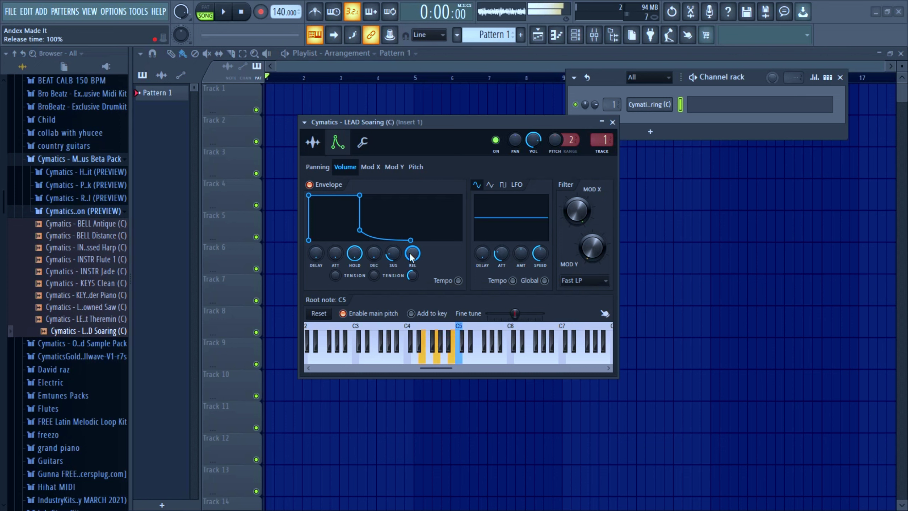
key("space")
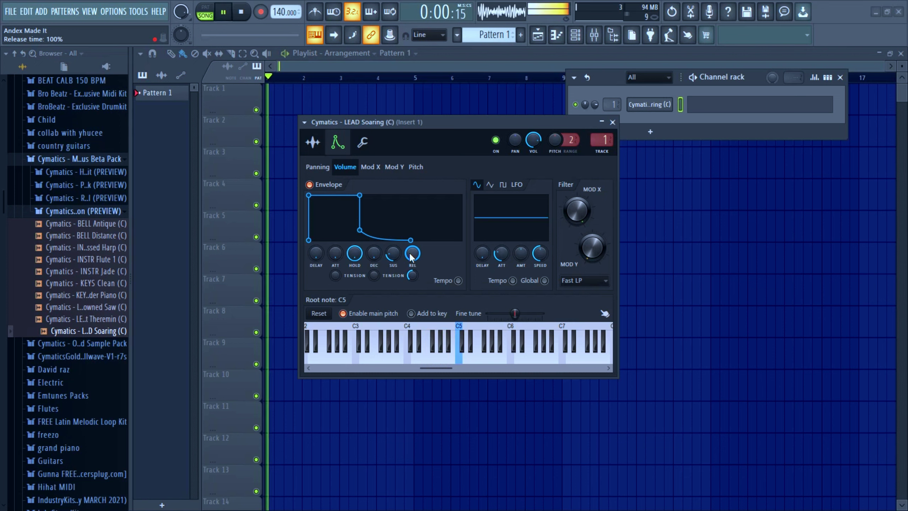
key("space")
left_click_drag(413, 254, 413, 282)
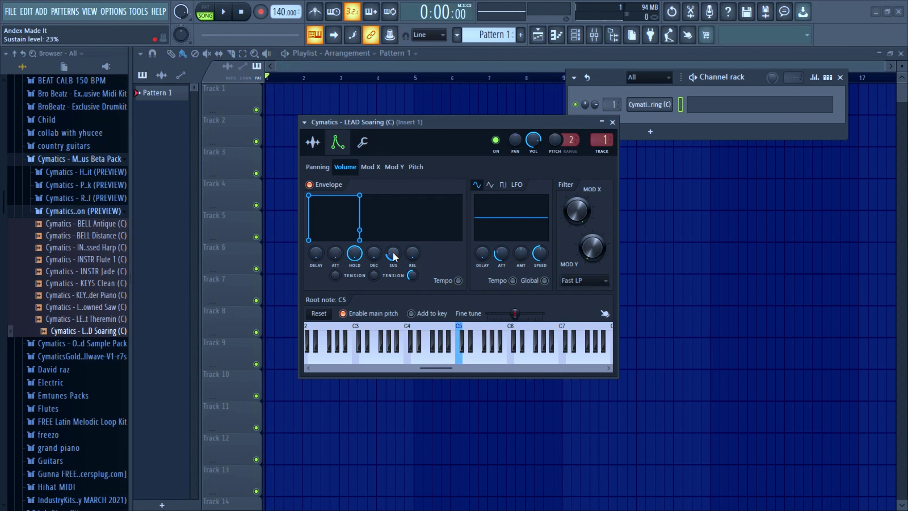
scroll(393, 255, "down", 2)
left_click(313, 142)
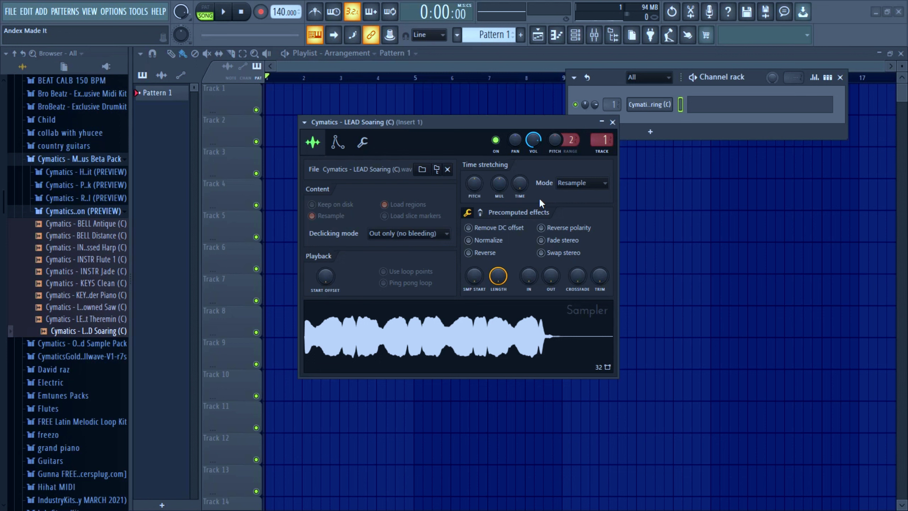
Set the time-stretching mode to Stretch and turn LENGTH down to about 42%.
left_click(572, 183)
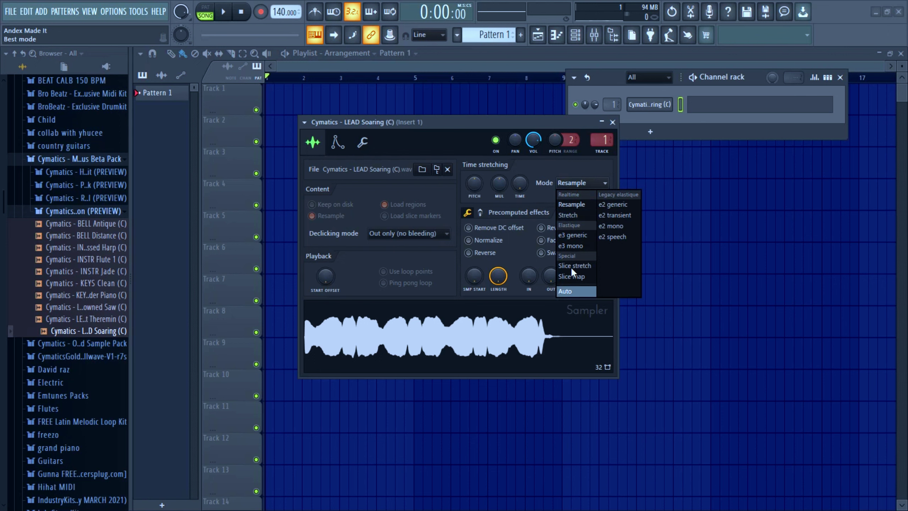
left_click(571, 218)
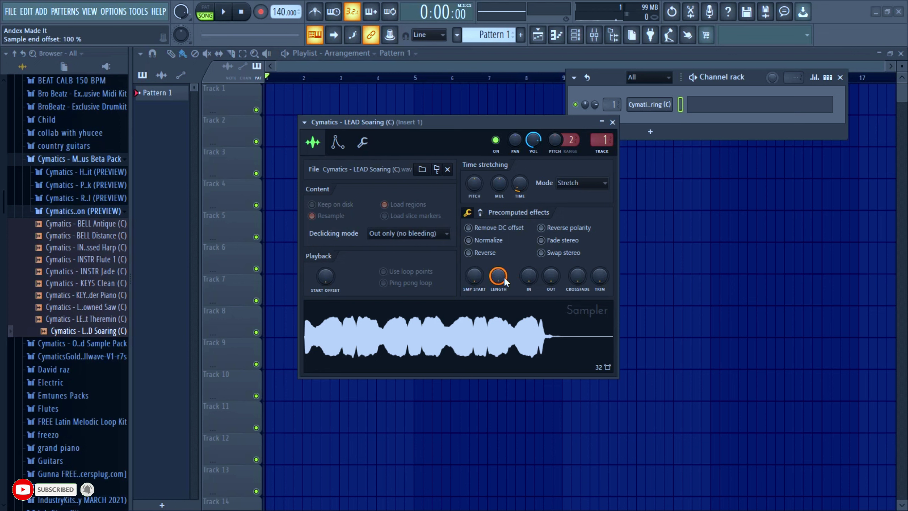
left_click_drag(498, 275, 498, 297)
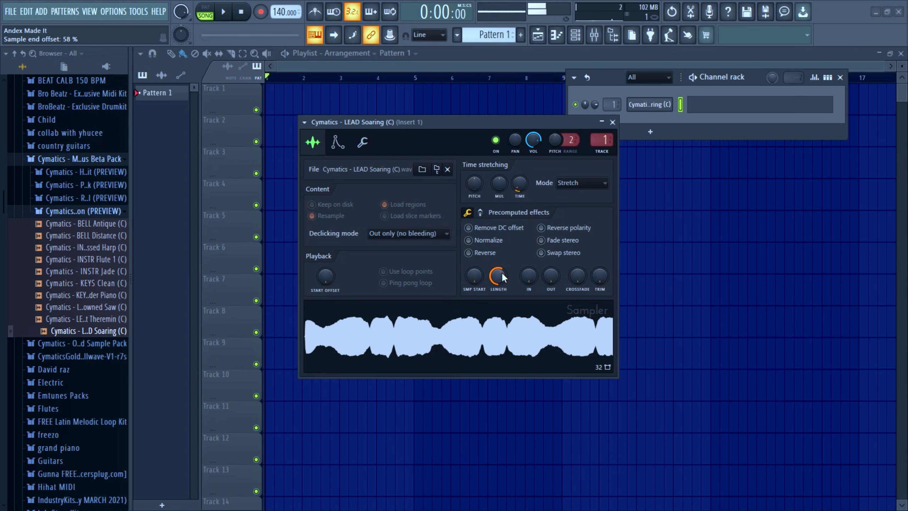
left_click_drag(501, 271, 501, 254)
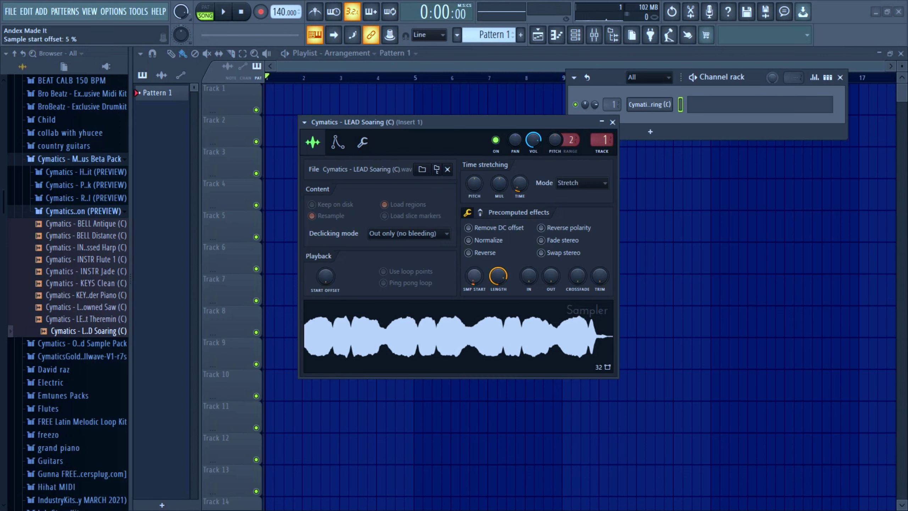
Test SMP START and START OFFSET during playback, use Generic (bleeding) declicking, and return the offset to 0%.
left_click_drag(474, 276, 474, 266)
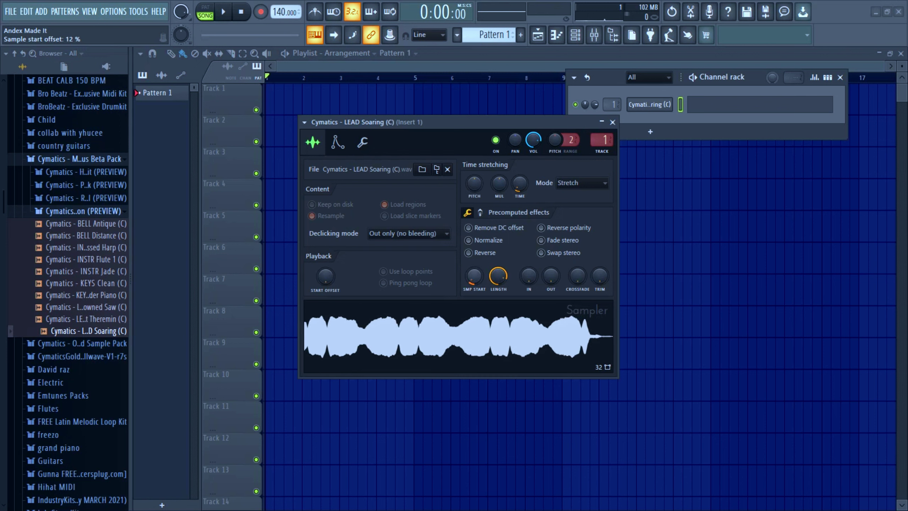
left_click(465, 280, "alt")
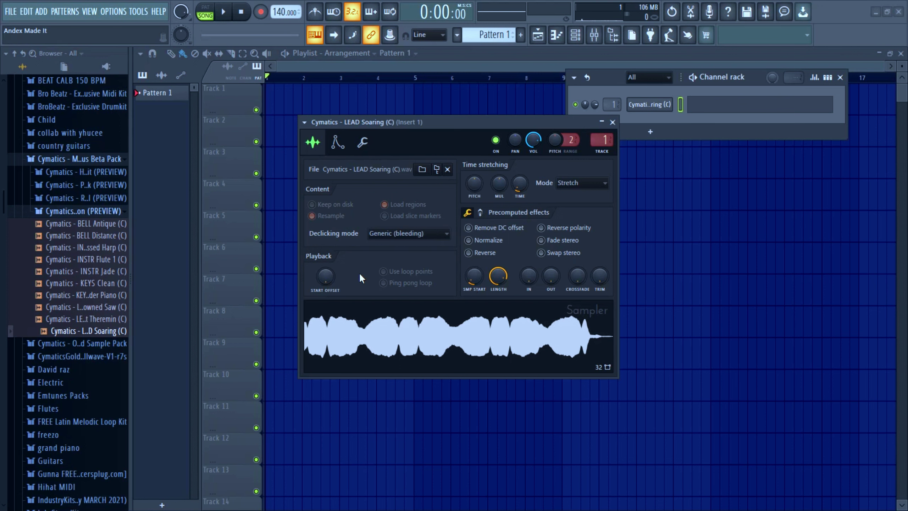
scroll(326, 280, "up", 2)
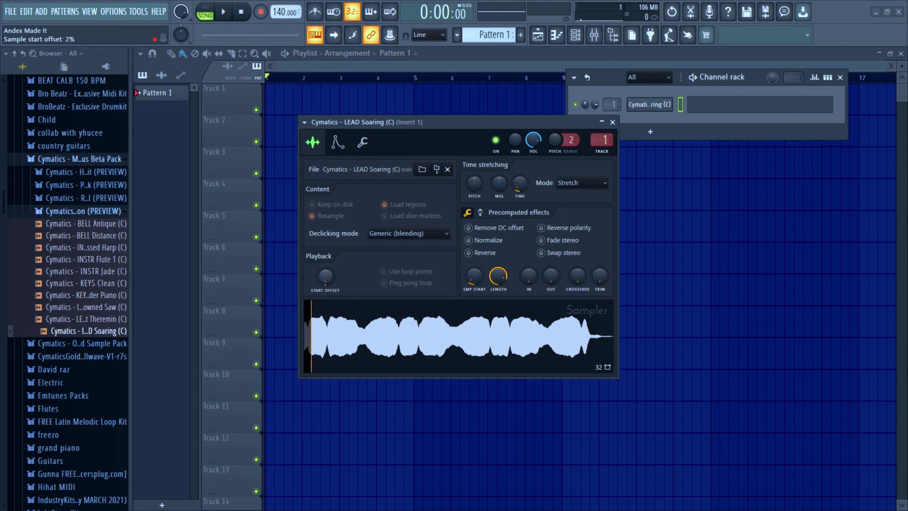
key("space")
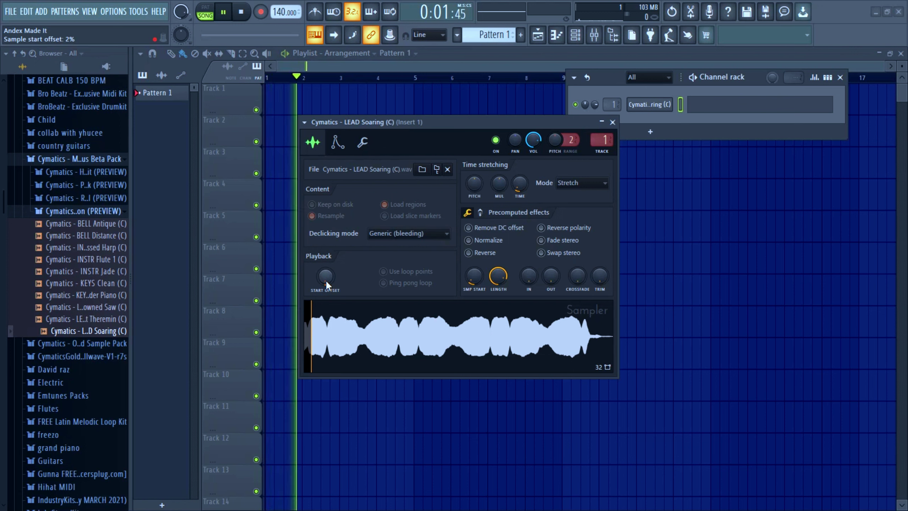
key("space")
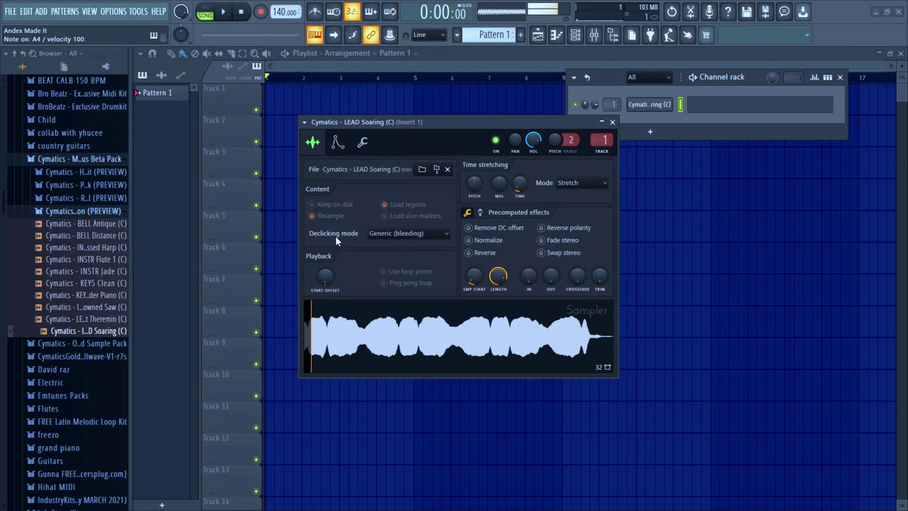
left_click_drag(312, 303, 374, 303)
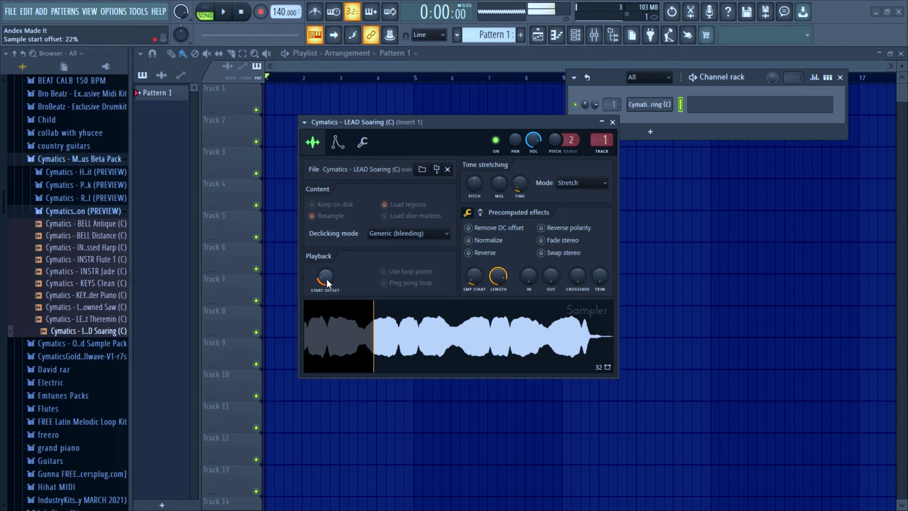
left_click_drag(327, 279, 326, 297)
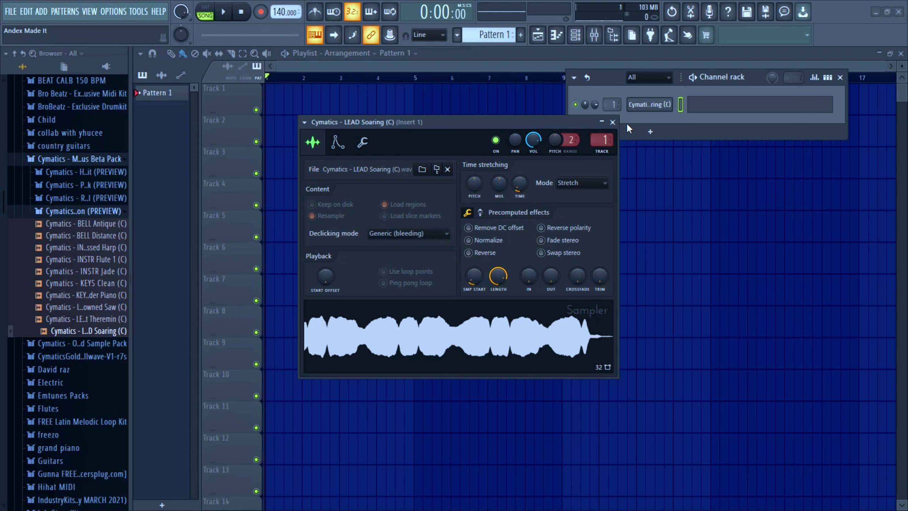
Close the sampler, open LEAD Soaring's piano roll, and draw a one-bar C chord (C5, G4, E4).
left_click(612, 122)
left_click(715, 112)
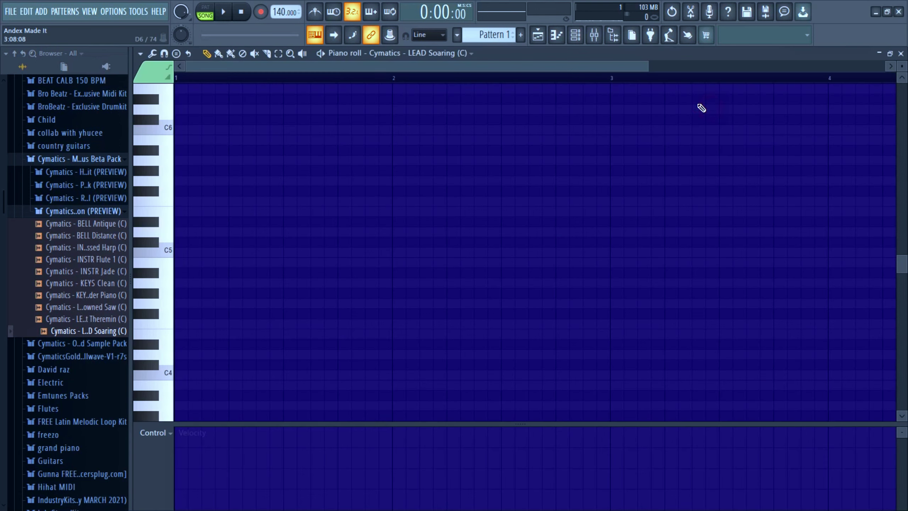
scroll(189, 244, "up", 4)
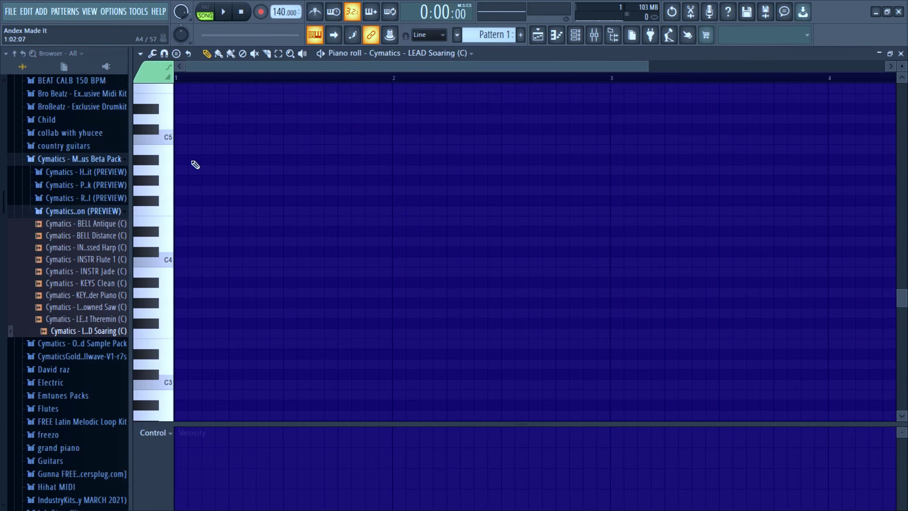
left_click(180, 139)
left_click_drag(200, 139, 393, 140)
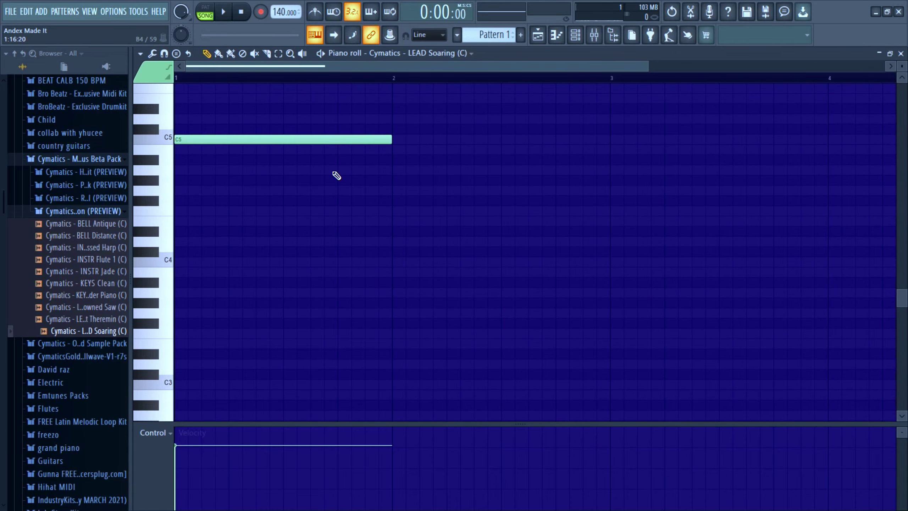
left_click(186, 190)
left_click(186, 221)
Draw the Dm chord (A4, F4, D4) in bar 2 and Em (G4, E4, B4) in bar 3.
left_click(397, 170)
scroll(400, 84, "down", 2)
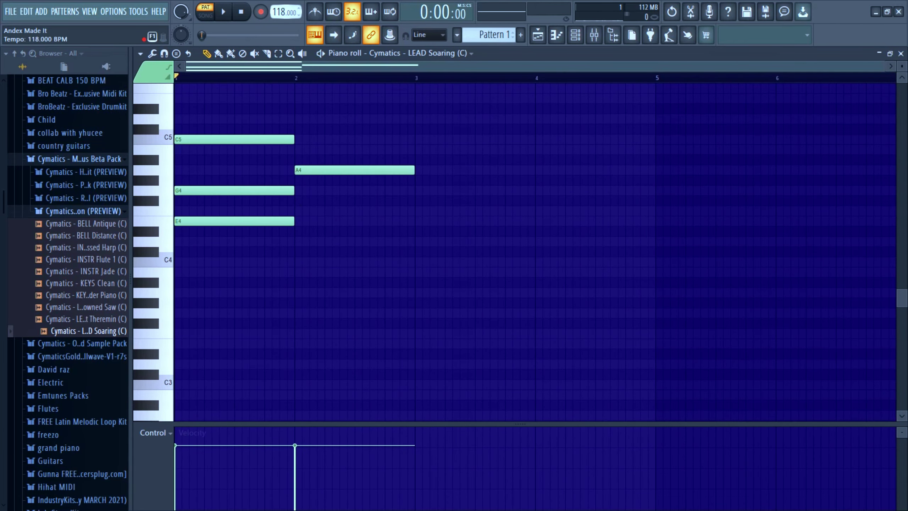
left_click(322, 211)
left_click(322, 242)
left_click(422, 190)
left_click(501, 221)
left_click(508, 150)
Add the bar 4 Am chord notes while playing back the progression, and bring up the mixer.
left_click(544, 170)
key("space")
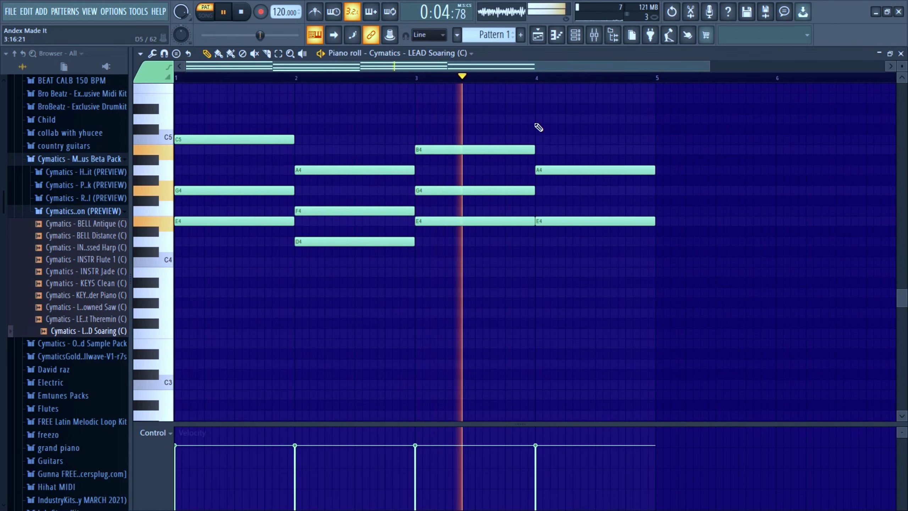
left_click(537, 139)
left_click(550, 221)
left_click(577, 36)
key("space")
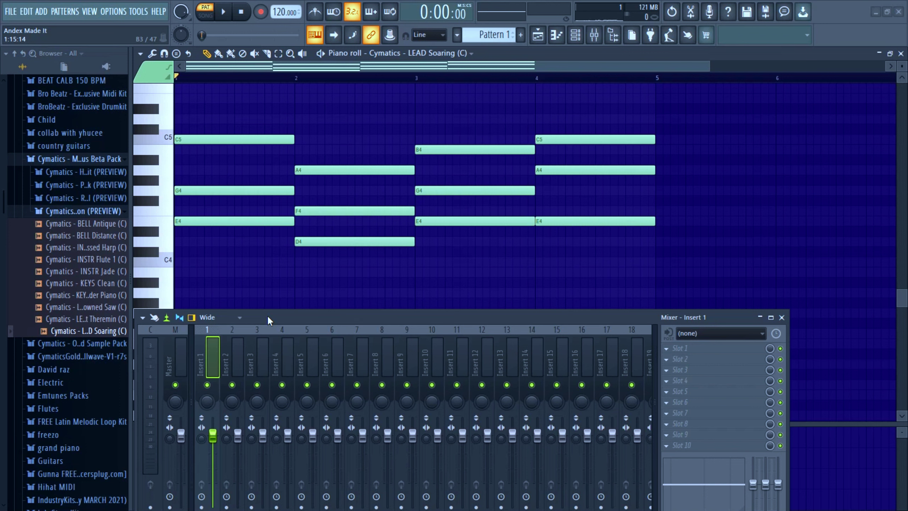
Play the progression to check mixer levels, preview the bar 3 E4 note, and show the Channel rack.
key("space")
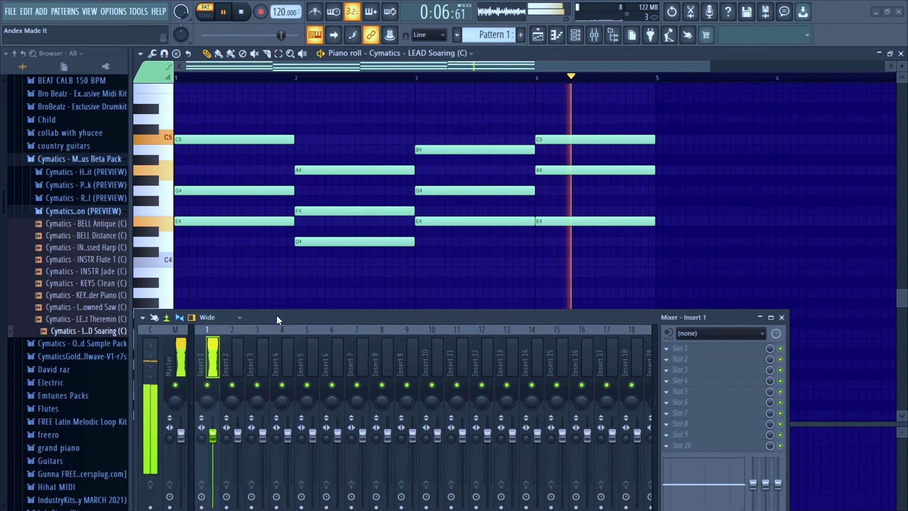
key("space")
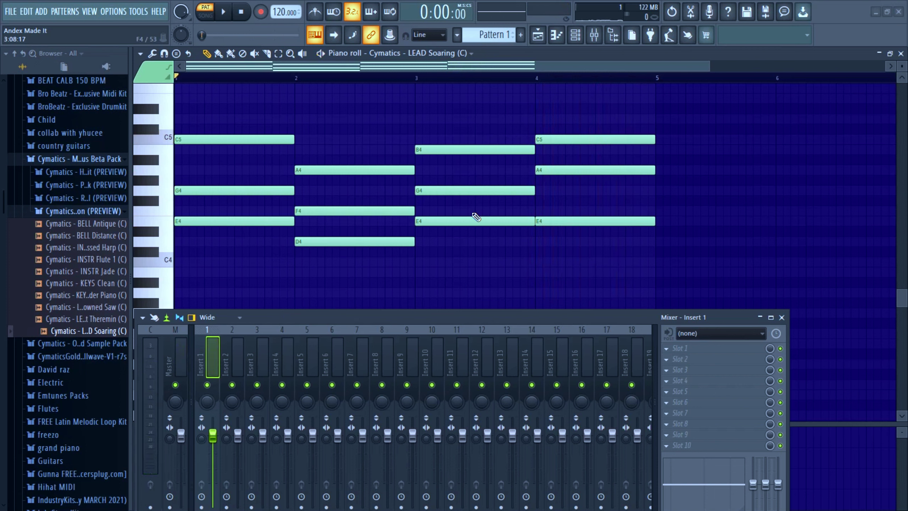
left_click(465, 222)
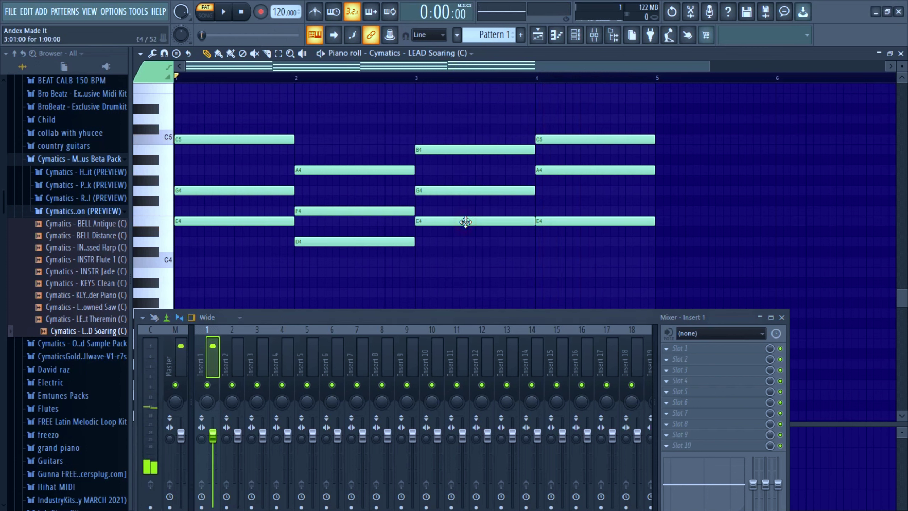
left_click(575, 35)
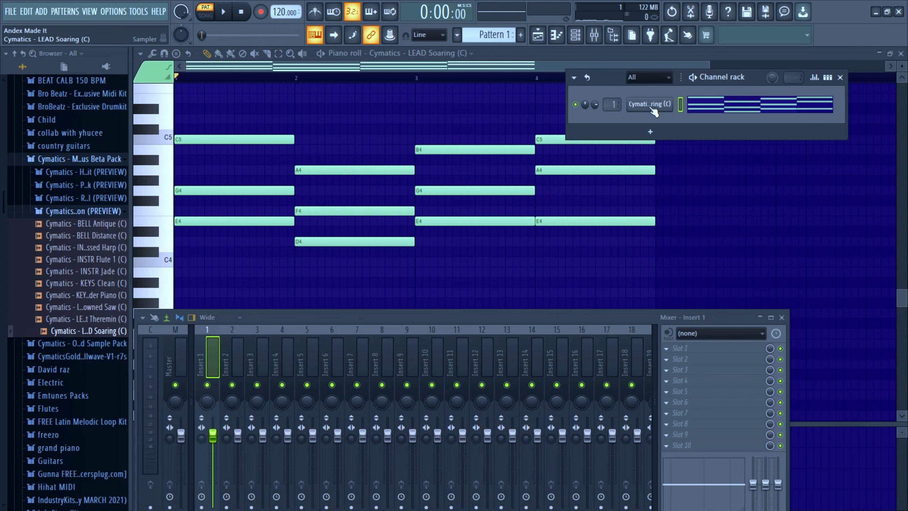
Link the LEAD Soaring channel to mixer Insert 1 with Ctrl+L, naming the insert after it.
left_click(216, 354)
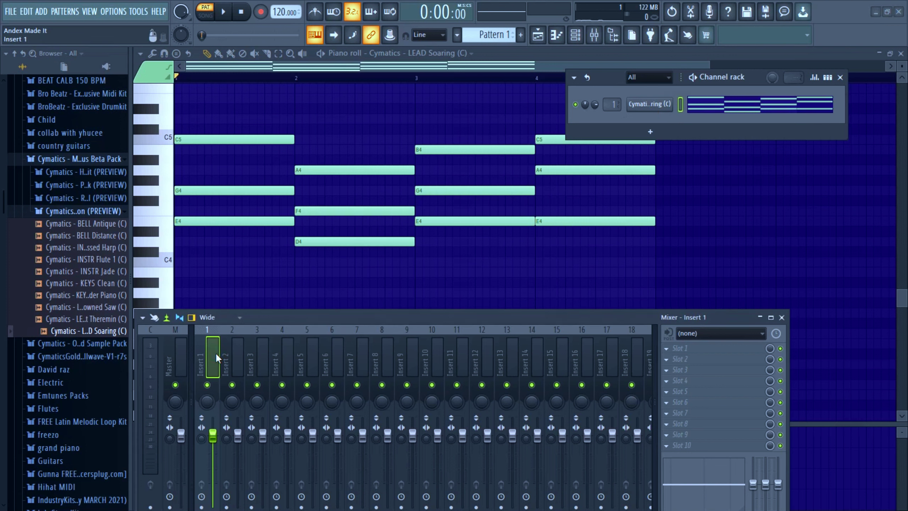
key("ctrl+l")
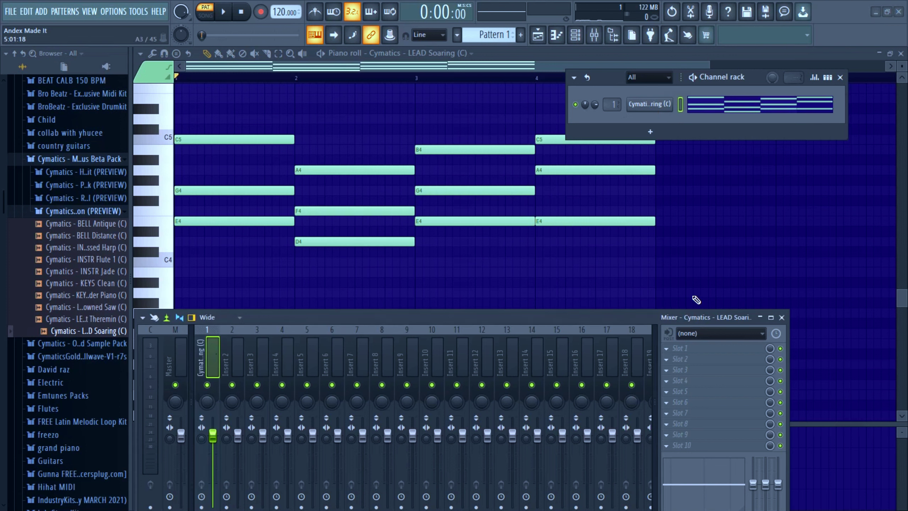